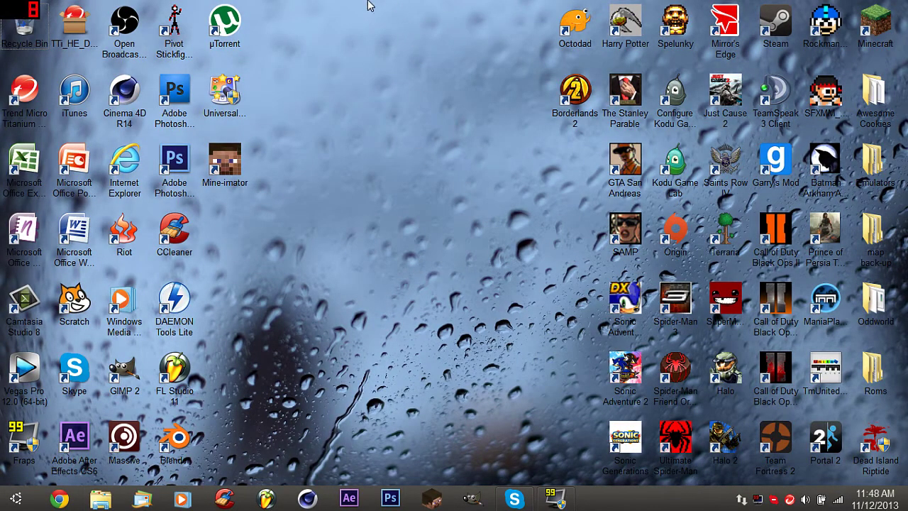
Step: Drag-select the right-hand icon block, Octodad through Dead Island Riptide, after two retries
left_click_drag(455, 1, 906, 486)
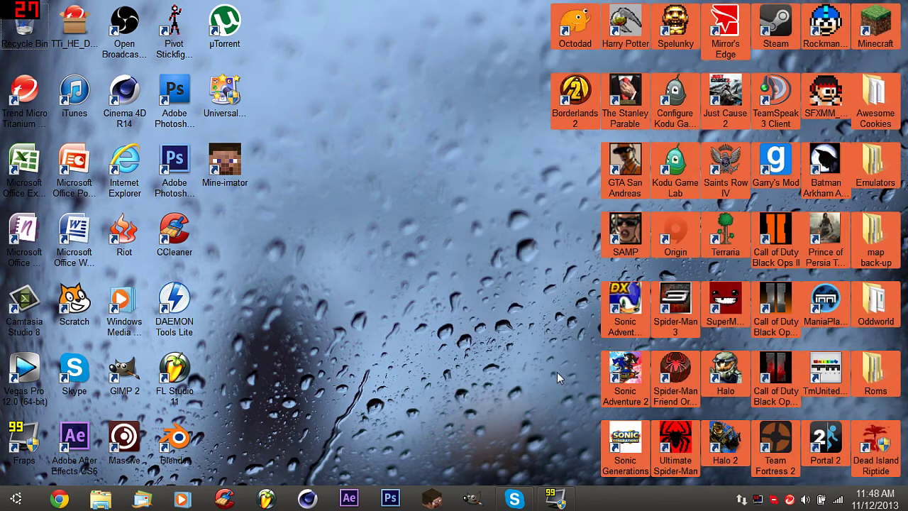
left_click(557, 369)
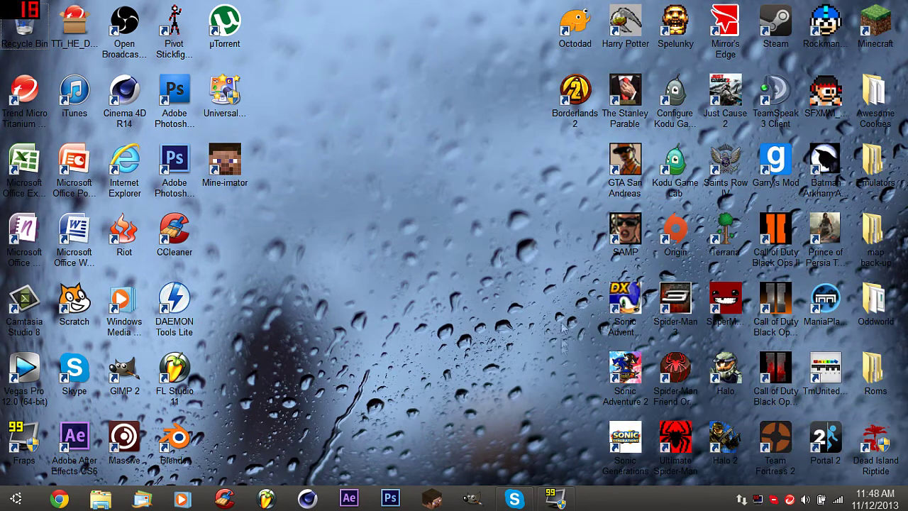
left_click_drag(410, 2, 907, 485)
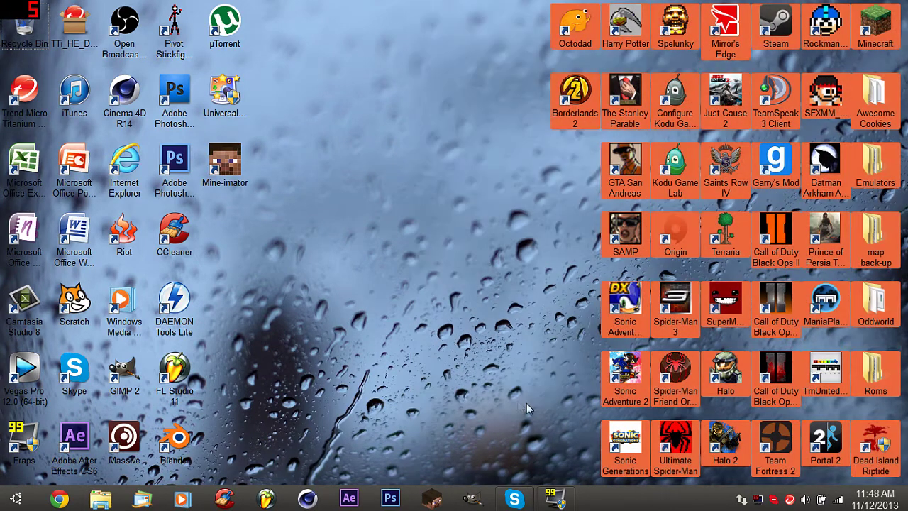
left_click(553, 415)
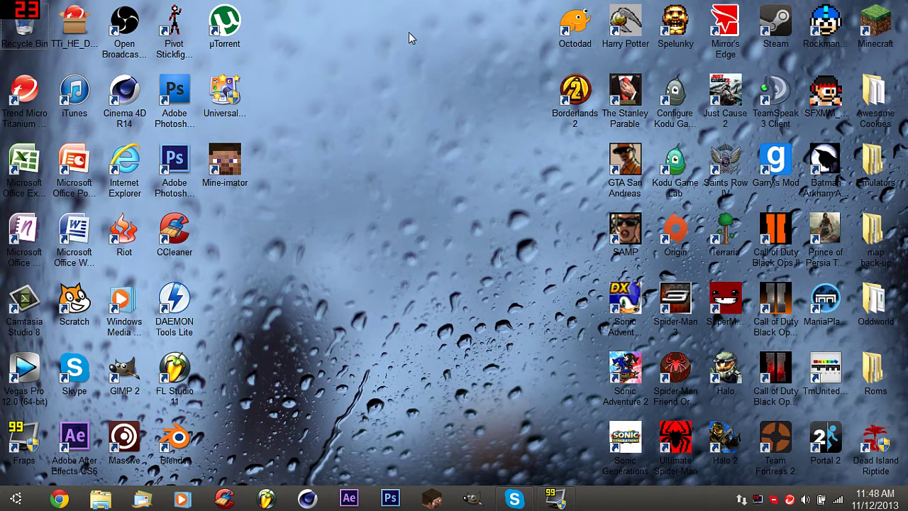
left_click_drag(454, 3, 905, 488)
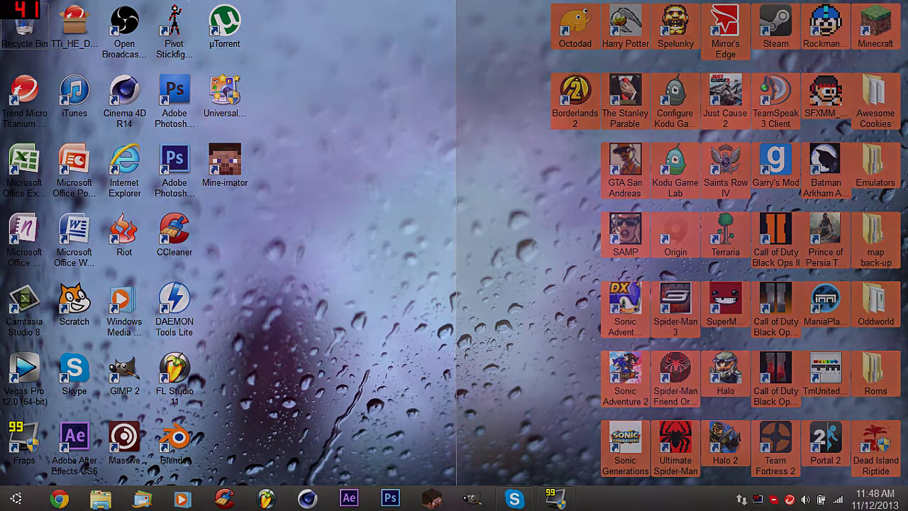